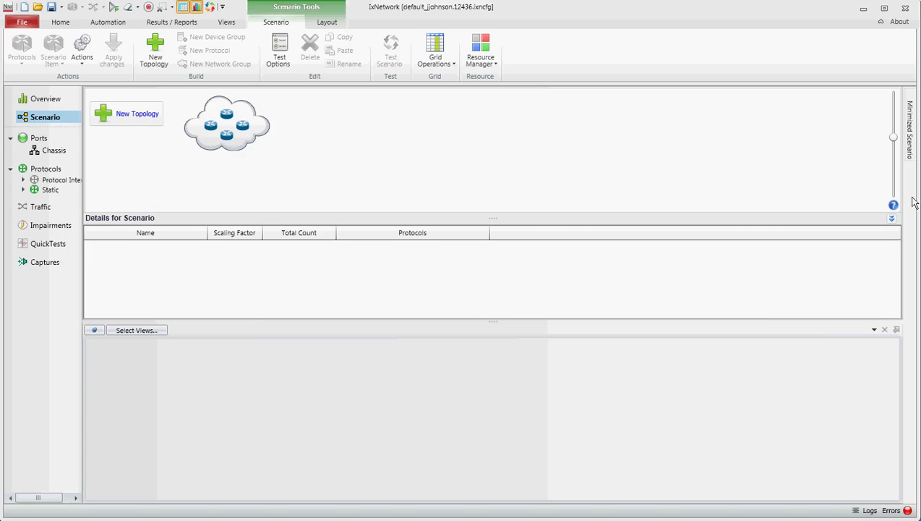
Open the scenario resources panel and preview 1588 IPv6 Unicast Master Slave under Timing and Synchronization
{"action": "left_click", "coordinate": [39, 139]}
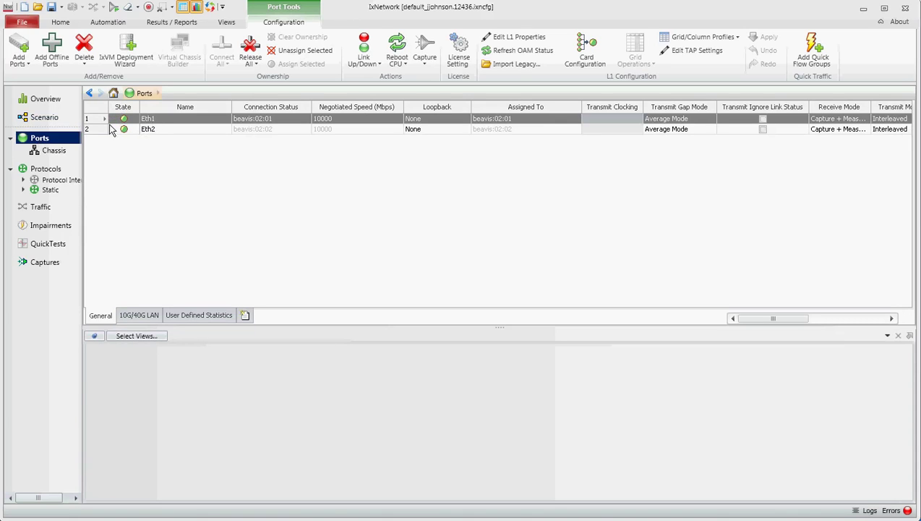
{"action": "left_click", "coordinate": [40, 120]}
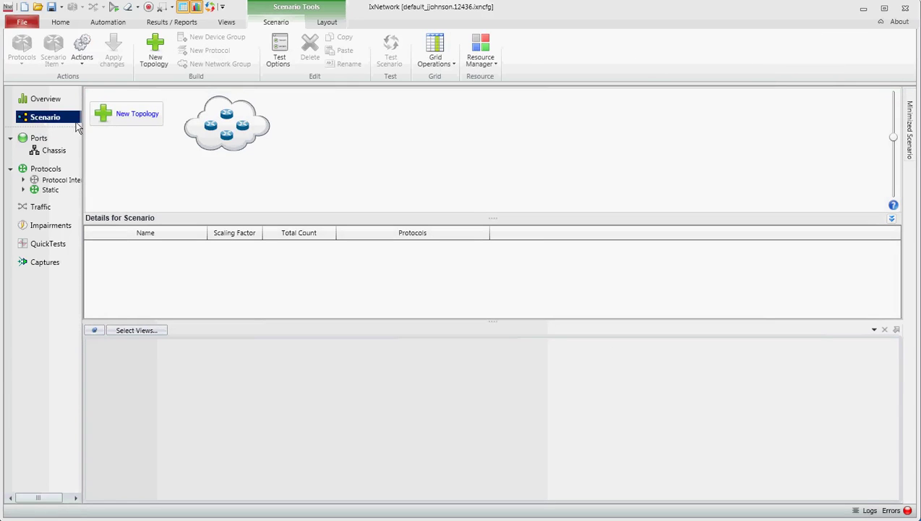
{"action": "left_click", "coordinate": [909, 142]}
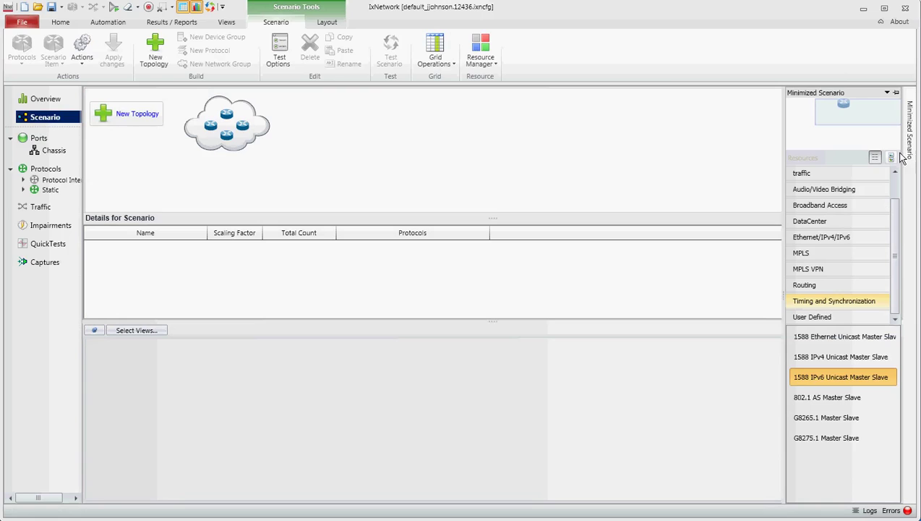
{"action": "left_click", "coordinate": [898, 201]}
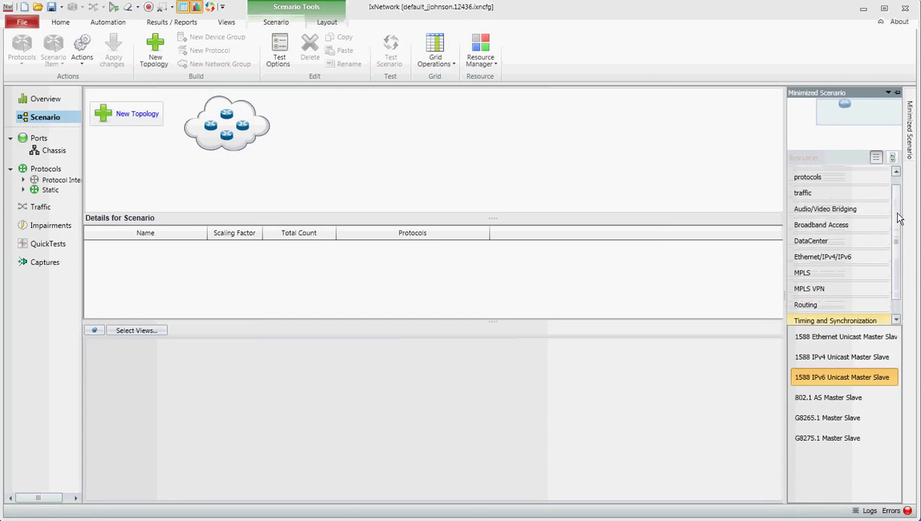
{"action": "scroll", "coordinate": [858, 284], "scroll_direction": "down", "scroll_amount": 1}
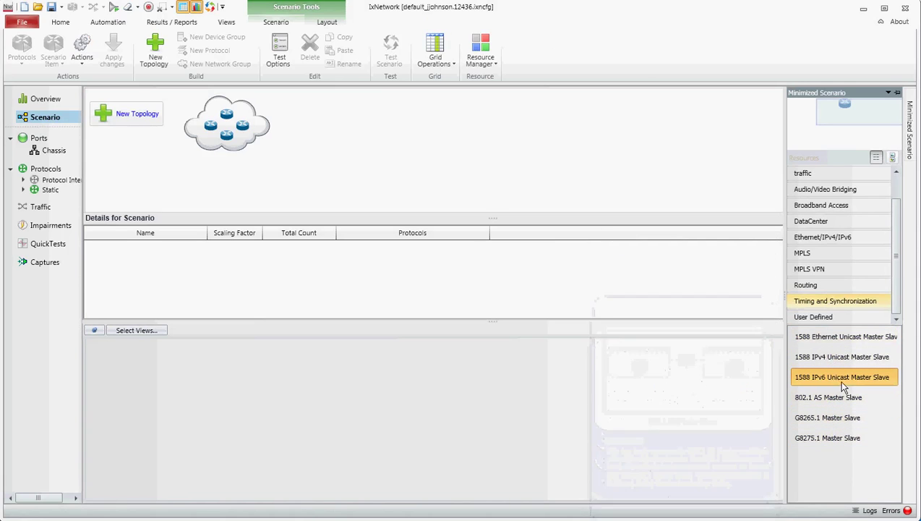
{"action": "mouse_move", "coordinate": [846, 383]}
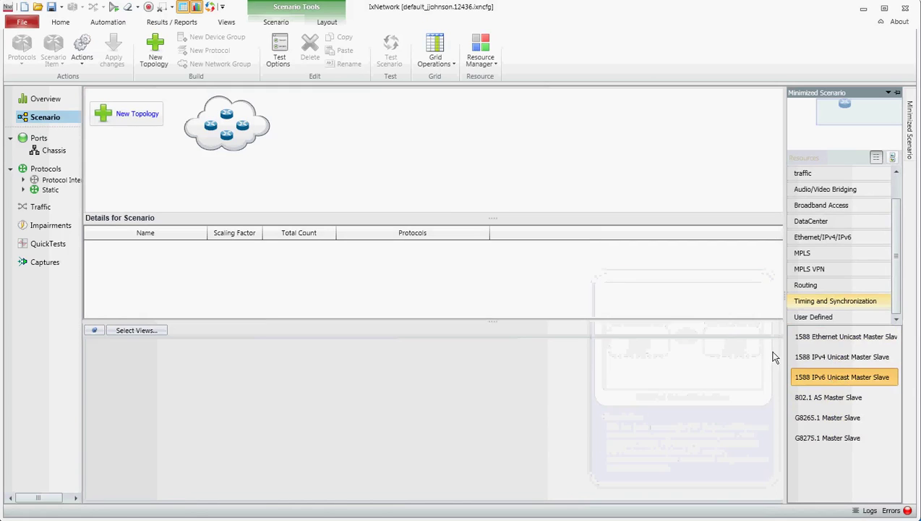
Load the 1588 IPv6 Unicast Master Slave template into the scenario canvas
{"action": "double_click", "coordinate": [254, 135]}
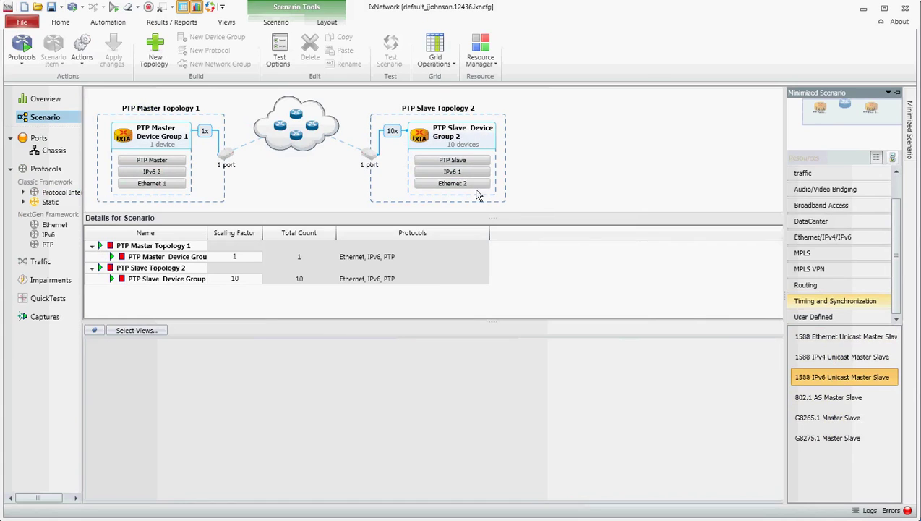
Change the PTP slave device group multiplier from 10x to 2
{"action": "left_click", "coordinate": [392, 132]}
{"action": "type", "text": "2"}
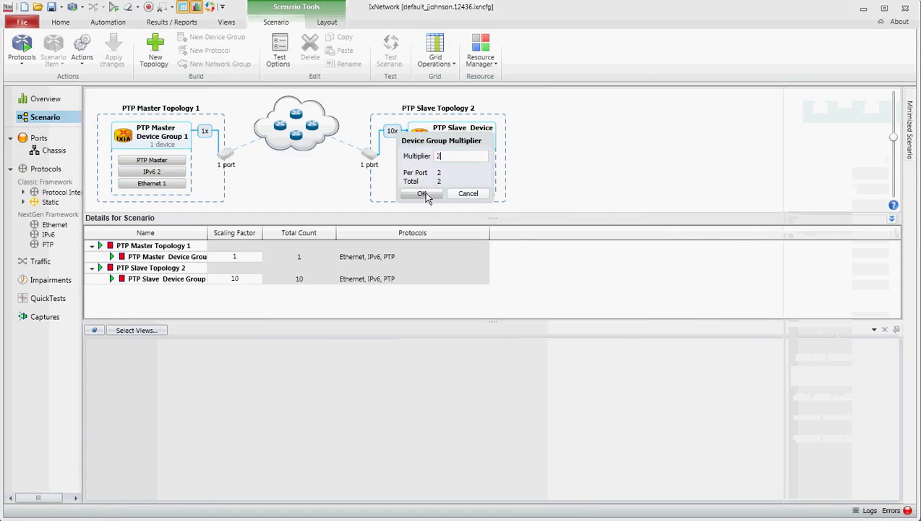
{"action": "left_click", "coordinate": [422, 193]}
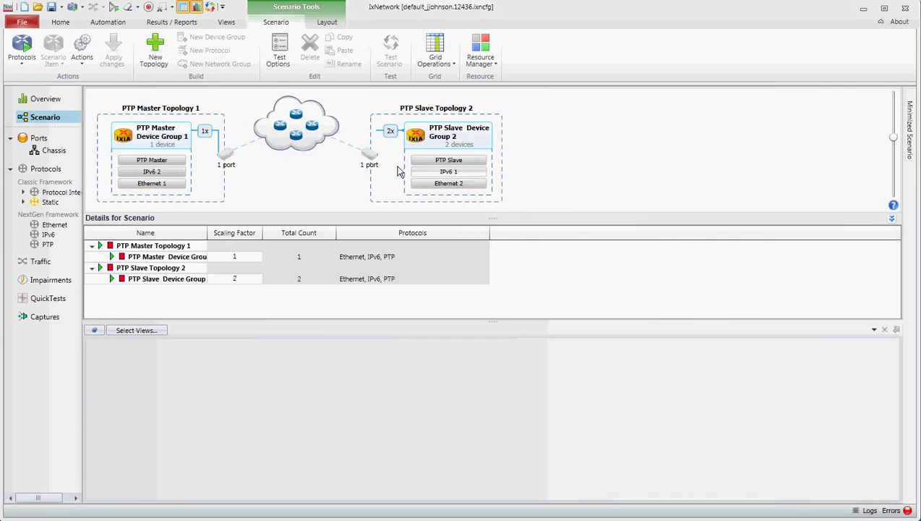
{"action": "mouse_move", "coordinate": [227, 163]}
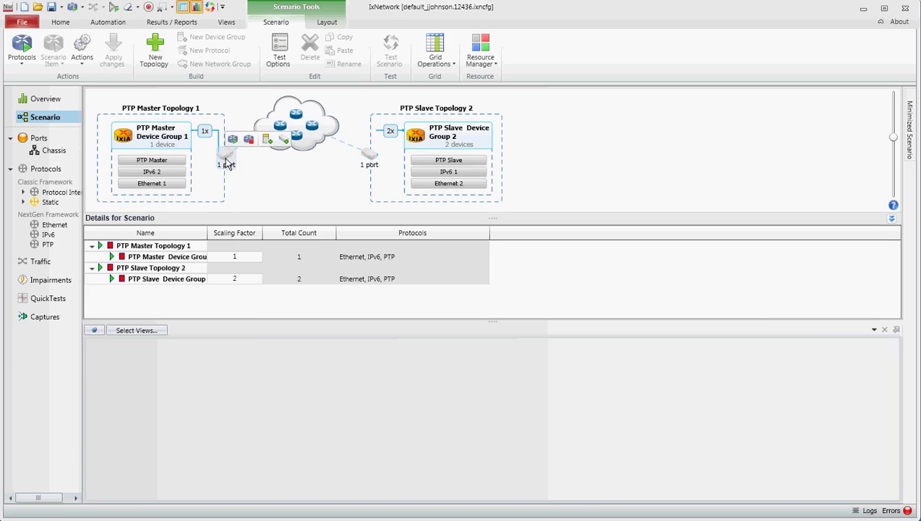
Try assigning chassis port Eth1 to the master's Ethernet - 001, then close port selection
{"action": "left_click", "coordinate": [227, 160]}
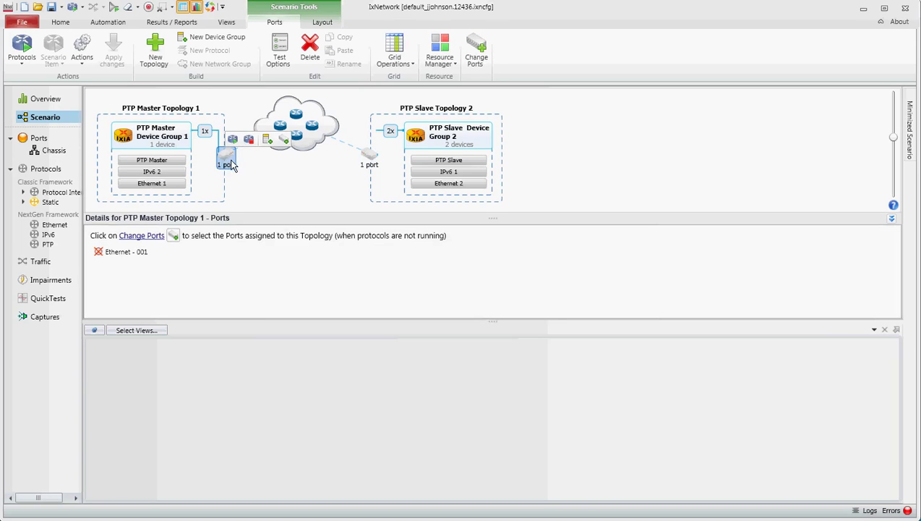
{"action": "left_click", "coordinate": [142, 235]}
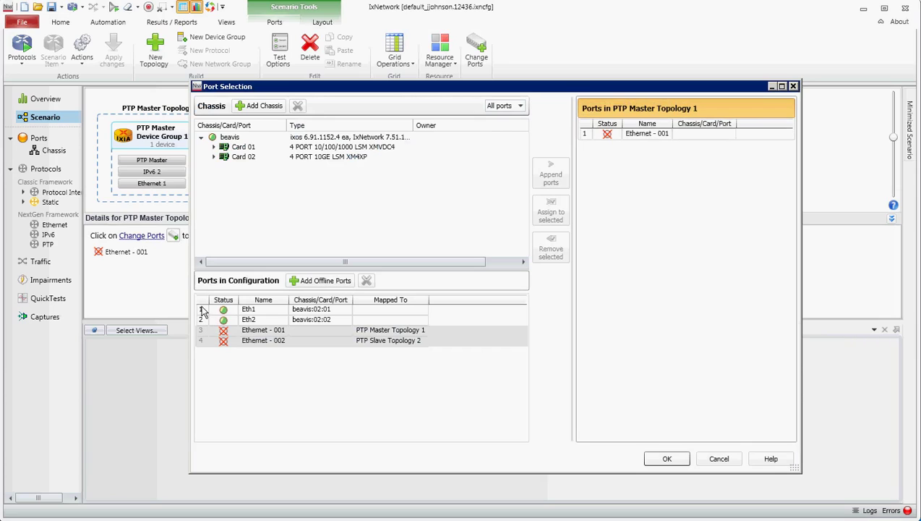
{"action": "left_click", "coordinate": [203, 309]}
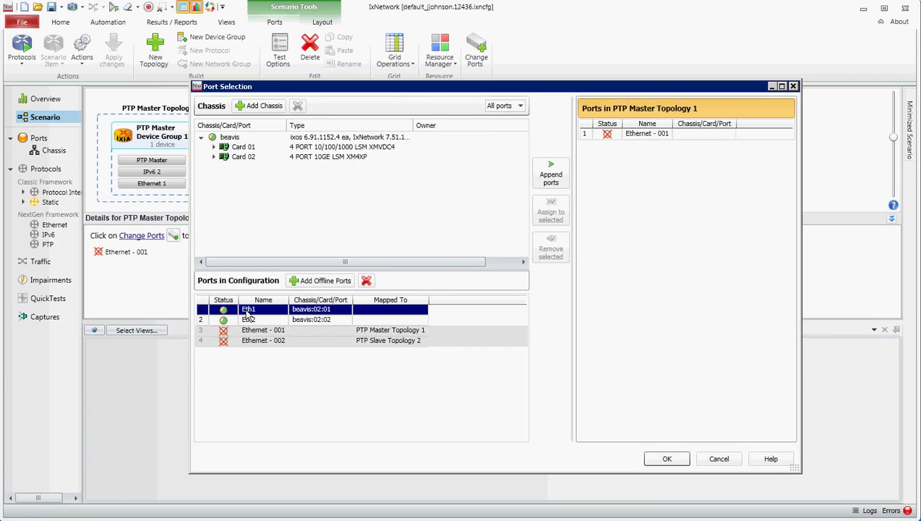
{"action": "left_click", "coordinate": [590, 135]}
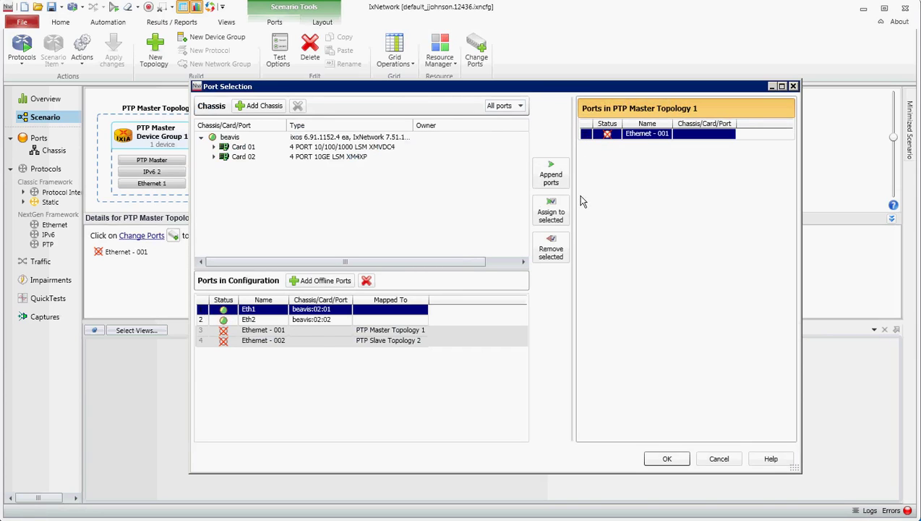
{"action": "left_click", "coordinate": [551, 217]}
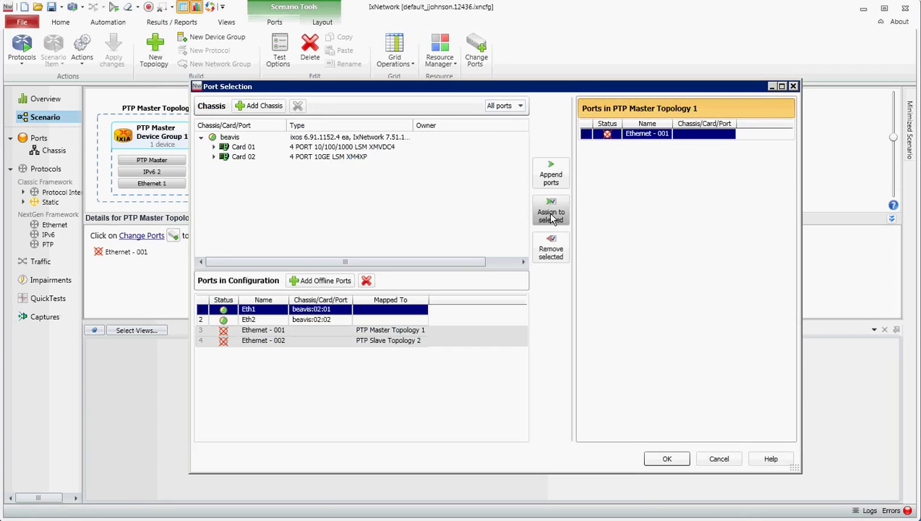
{"action": "left_click", "coordinate": [666, 459]}
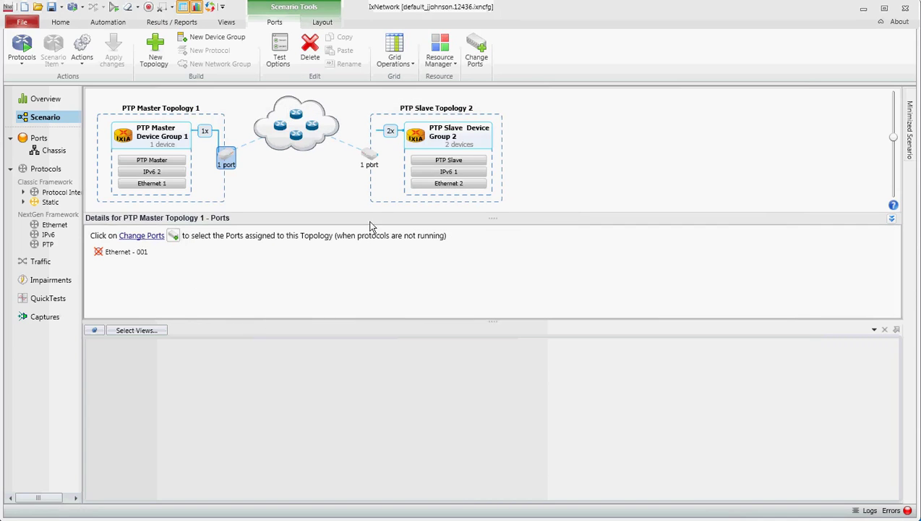
Assign chassis port Eth2 (beavis:02:02) to PTP Slave Topology 2, replacing Ethernet - 002
{"action": "left_click", "coordinate": [369, 161]}
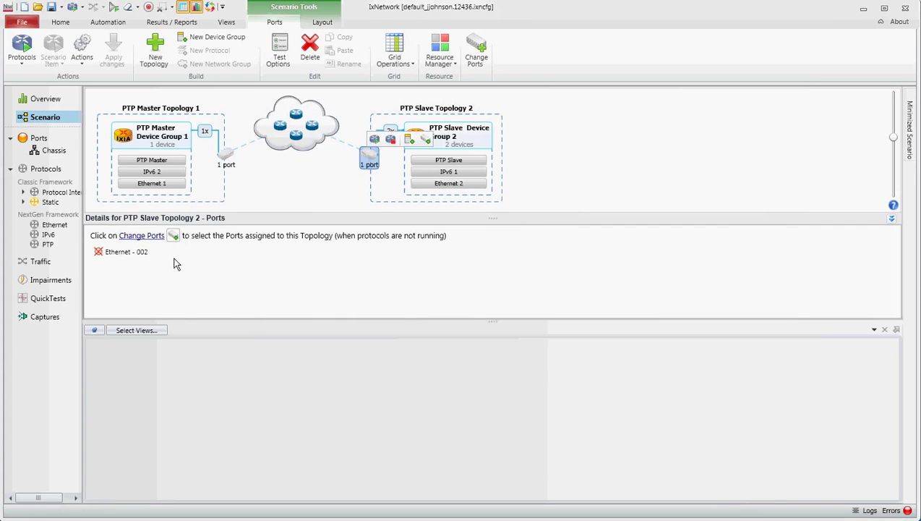
{"action": "left_click", "coordinate": [149, 236]}
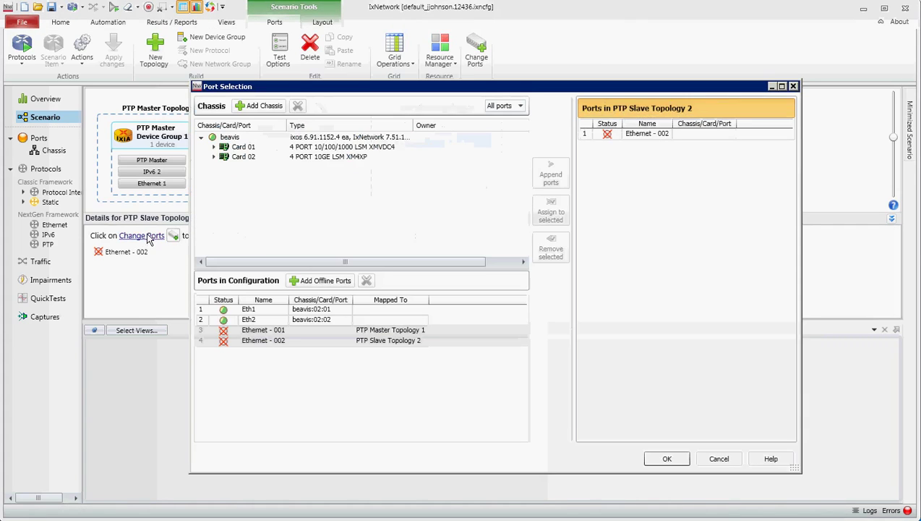
{"action": "left_click", "coordinate": [210, 319]}
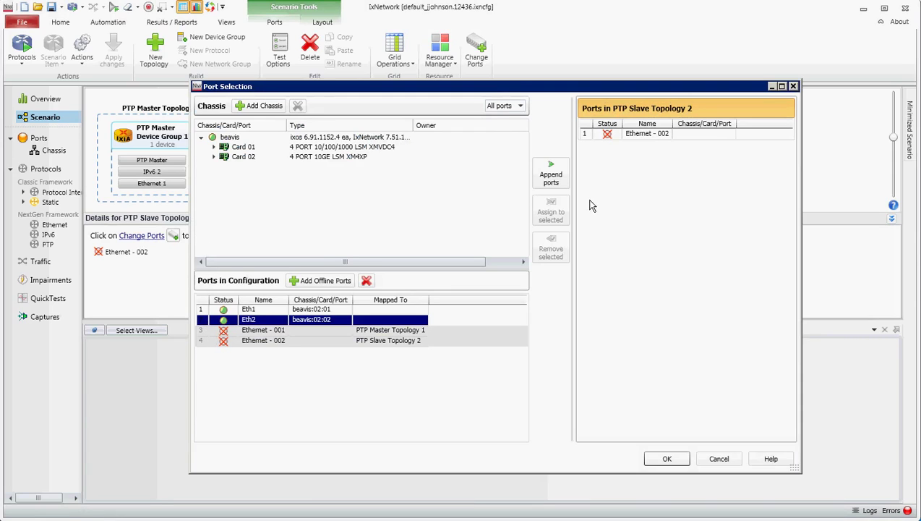
{"action": "left_click", "coordinate": [588, 135]}
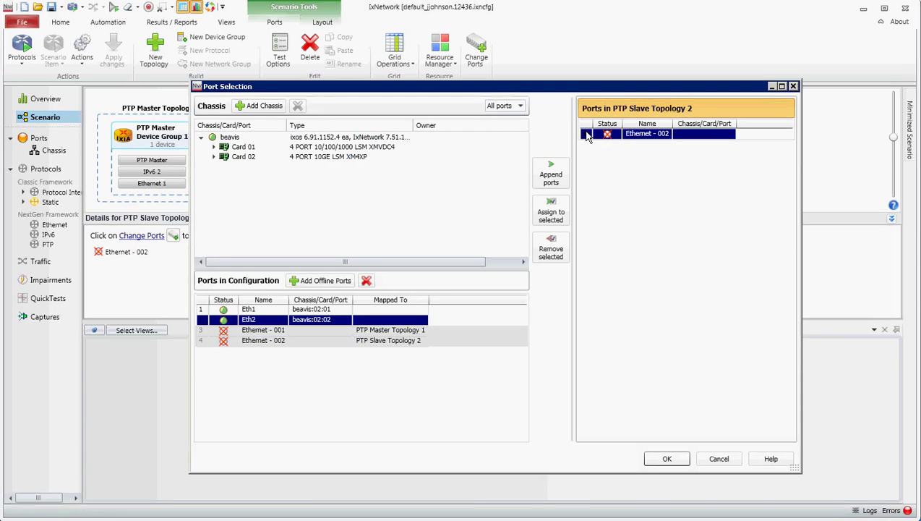
{"action": "left_click", "coordinate": [551, 213]}
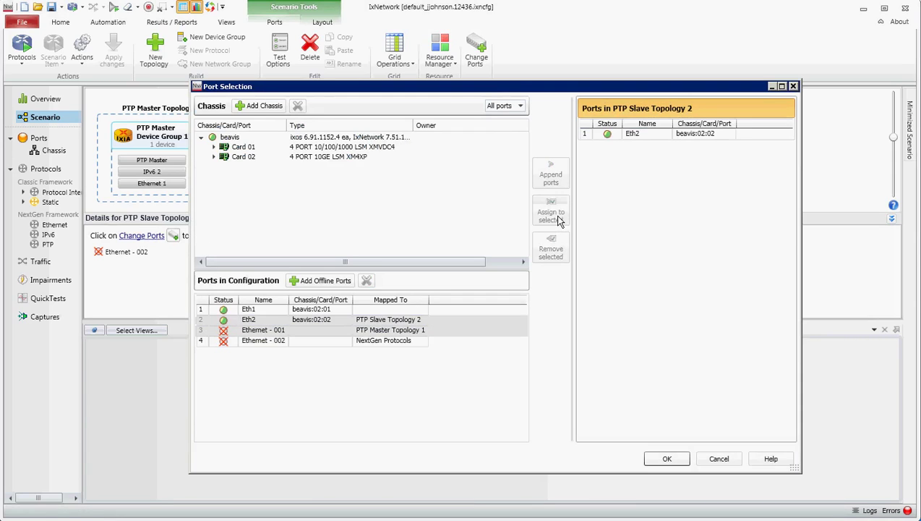
{"action": "left_click", "coordinate": [666, 458]}
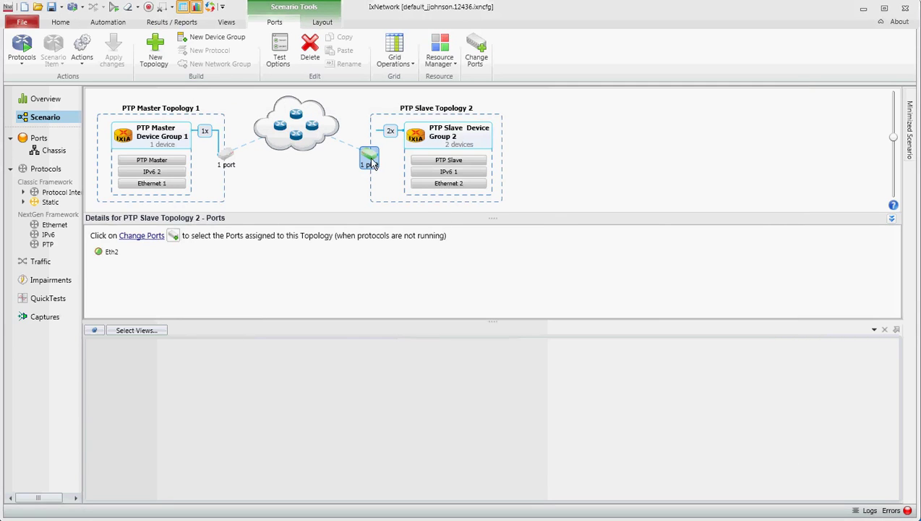
Assign chassis port Eth1 (beavis:02:01) to PTP Master Topology 1, replacing Ethernet - 001
{"action": "left_click", "coordinate": [228, 159]}
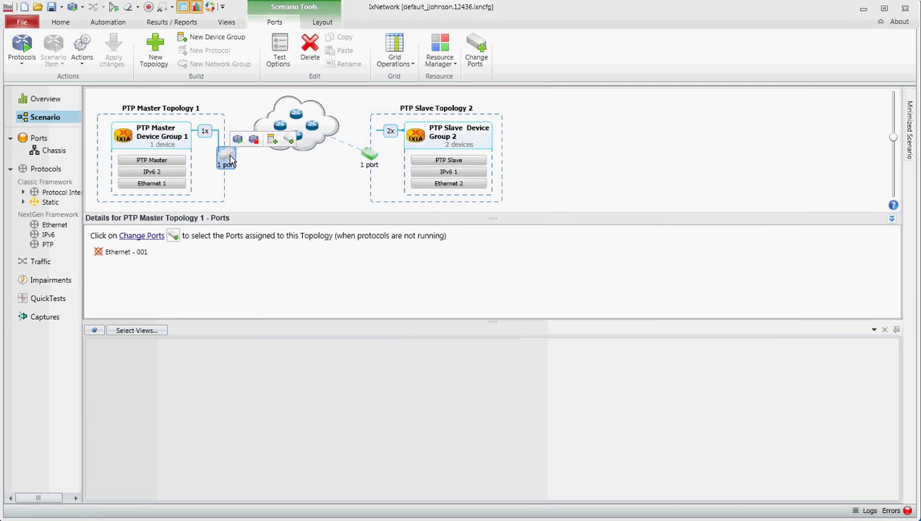
{"action": "left_click", "coordinate": [138, 236]}
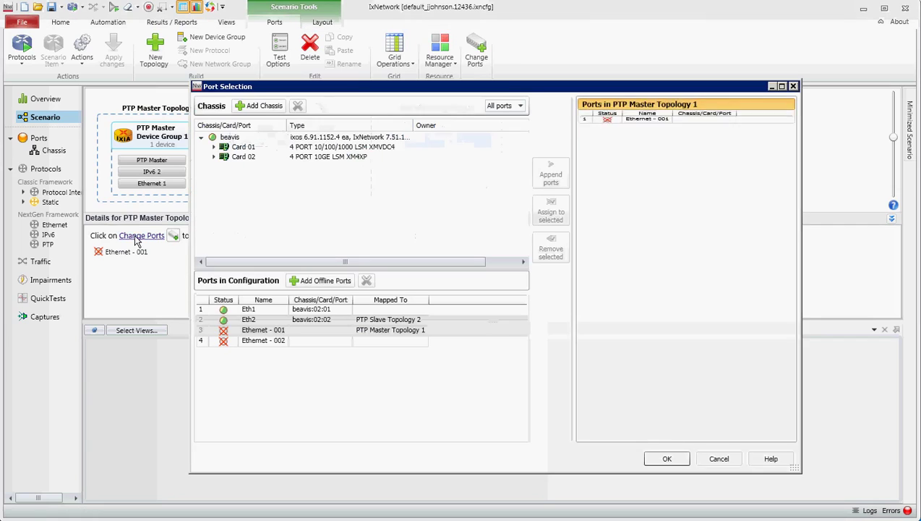
{"action": "left_click", "coordinate": [205, 310]}
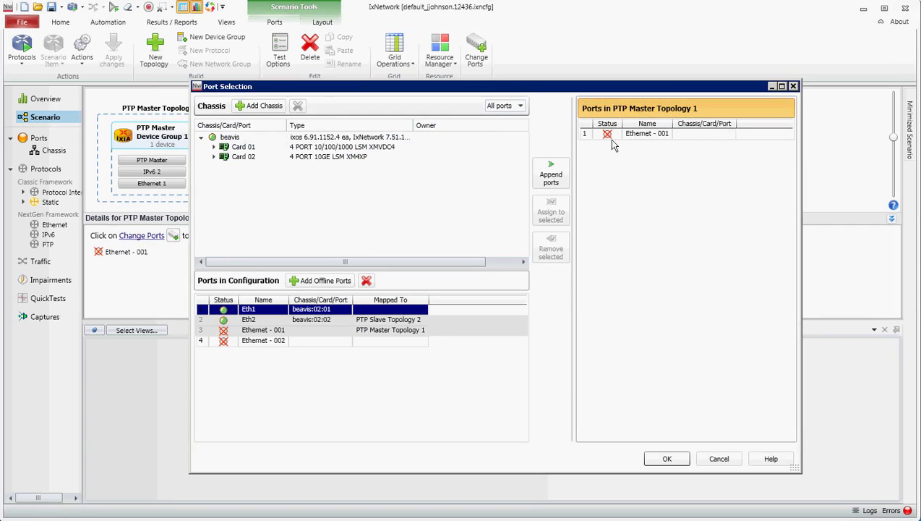
{"action": "left_click", "coordinate": [586, 136]}
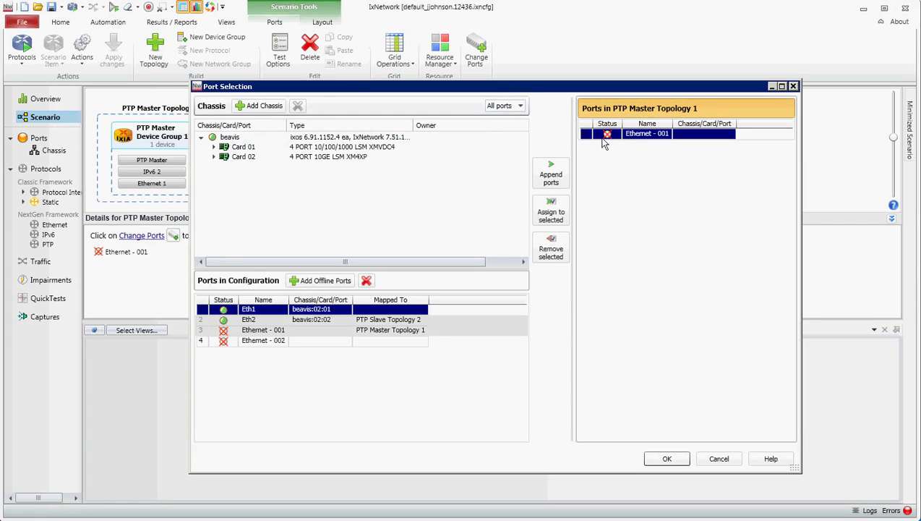
{"action": "left_click", "coordinate": [547, 215]}
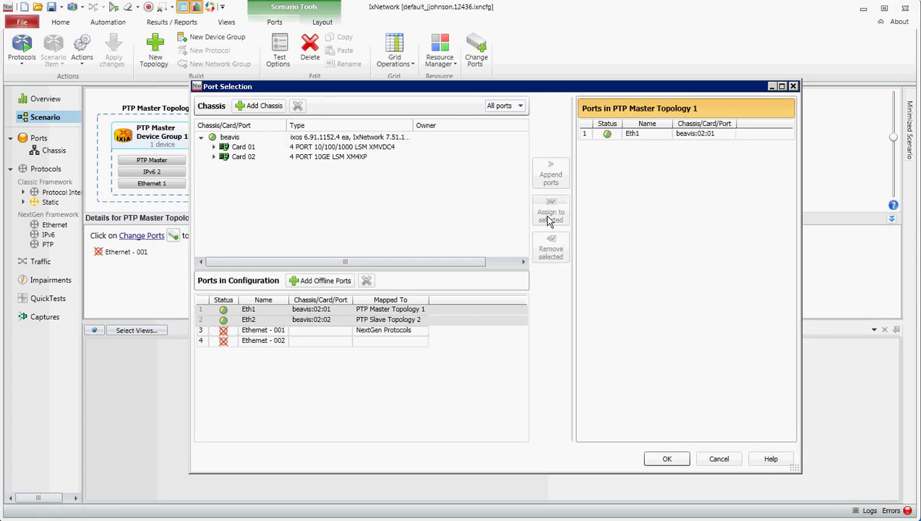
{"action": "left_click", "coordinate": [672, 460]}
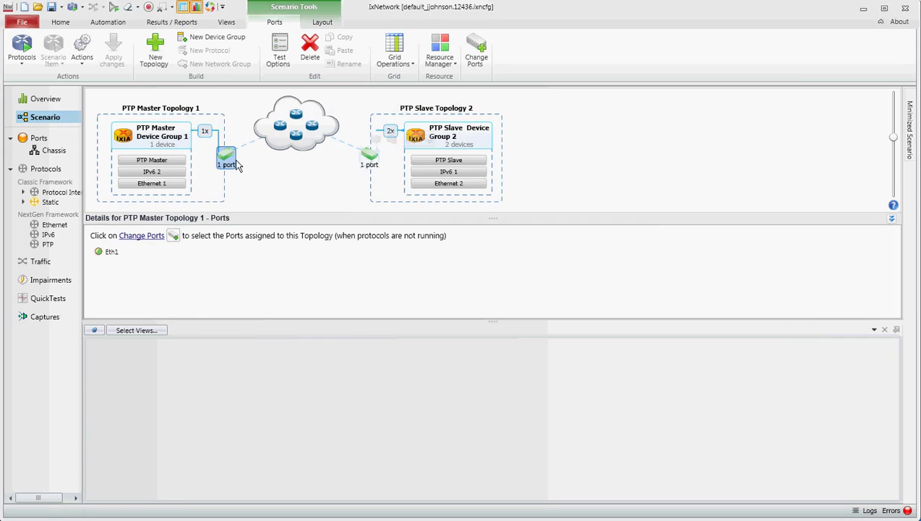
Start all protocols from the Scenario view until PTP sessions are up: 1 on Eth1, 2 on Eth2
{"action": "mouse_move", "coordinate": [367, 163]}
{"action": "left_click", "coordinate": [52, 121]}
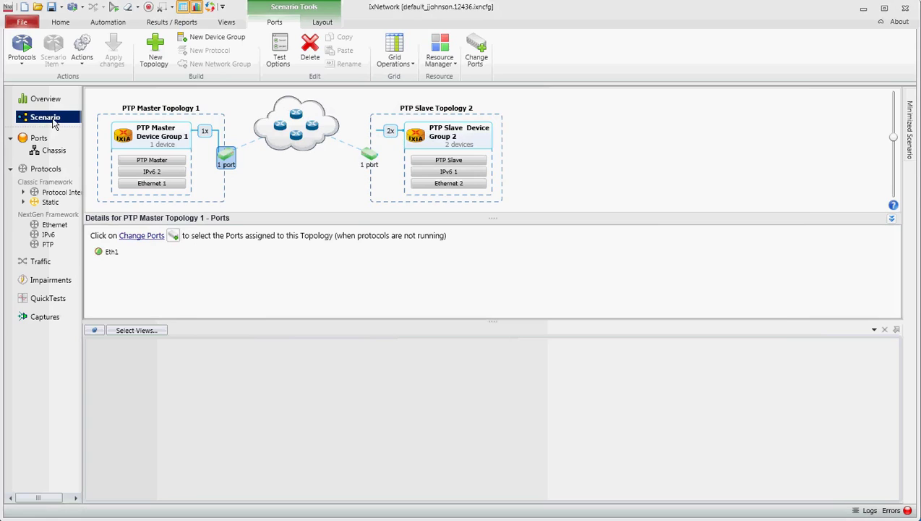
{"action": "left_click", "coordinate": [26, 47]}
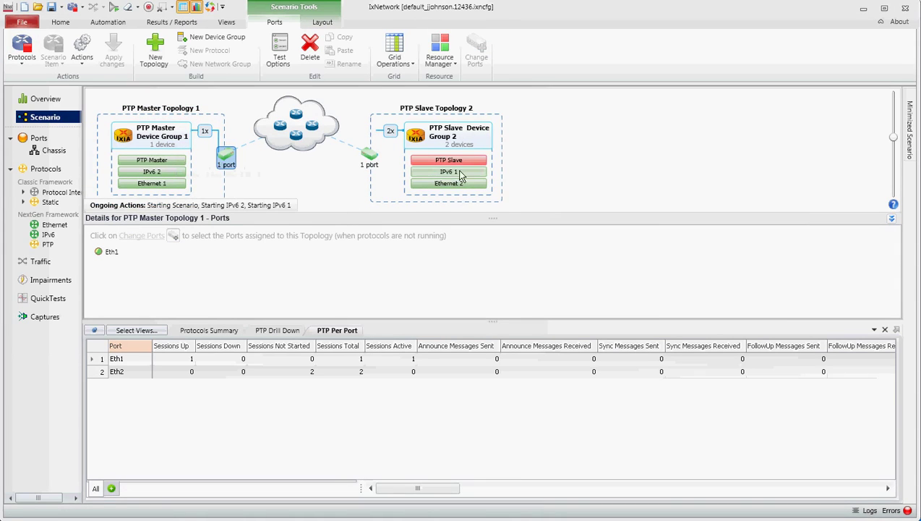
{"action": "mouse_move", "coordinate": [462, 177]}
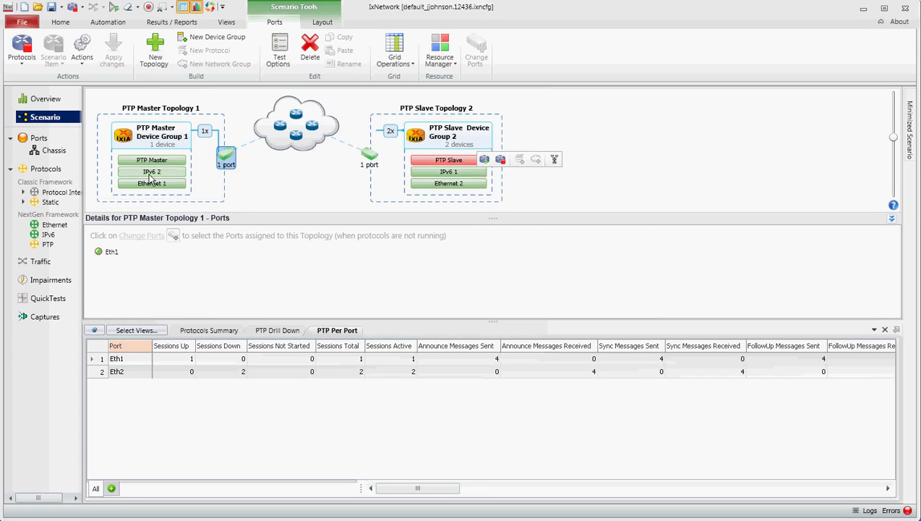
{"action": "mouse_move", "coordinate": [432, 178]}
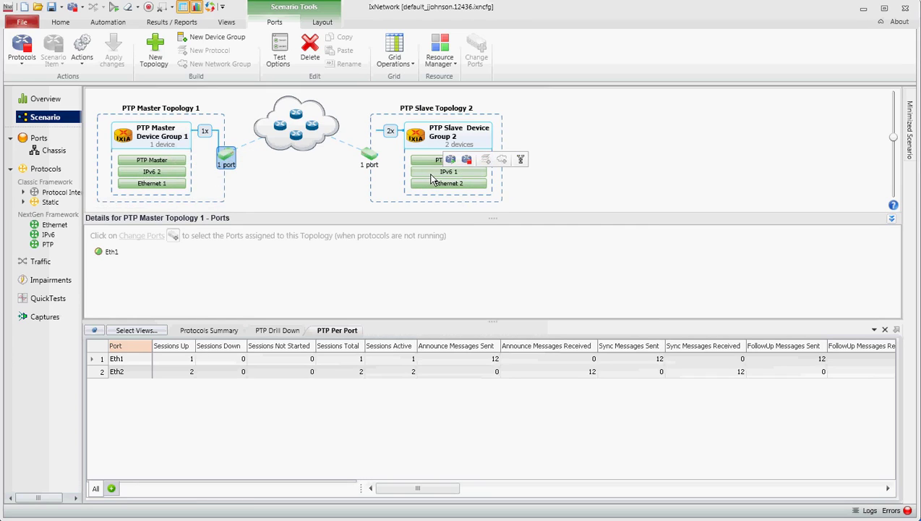
{"action": "mouse_move", "coordinate": [169, 166]}
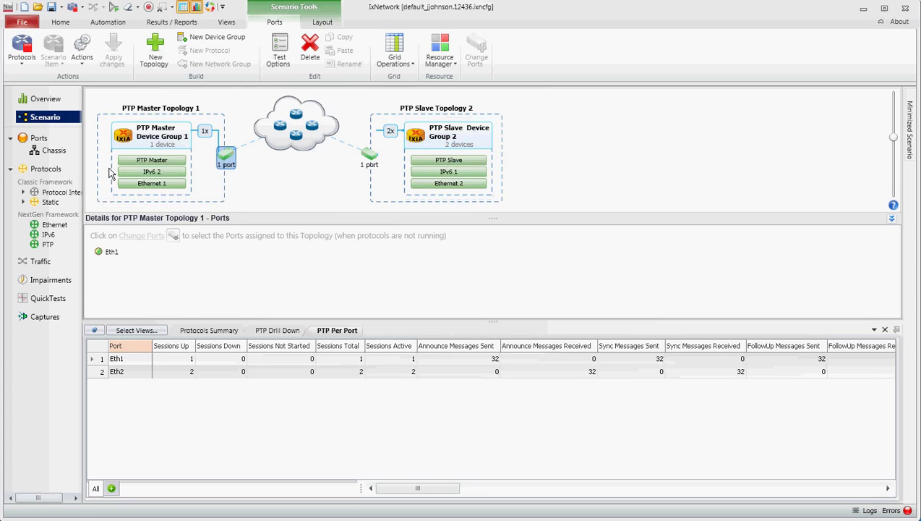
Inspect the Ethernet 1, Ethernet 2, IPv6 2 and IPv6 1 layer settings
{"action": "left_click", "coordinate": [164, 187]}
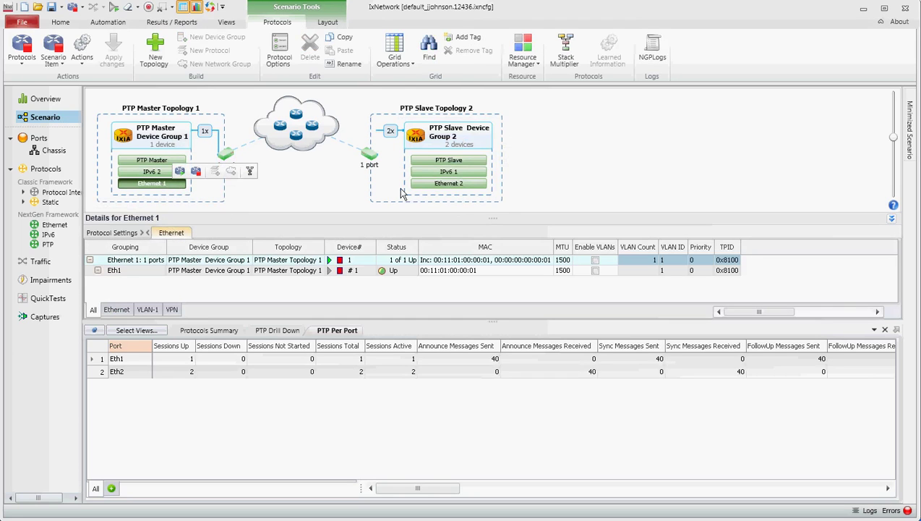
{"action": "left_click", "coordinate": [423, 185]}
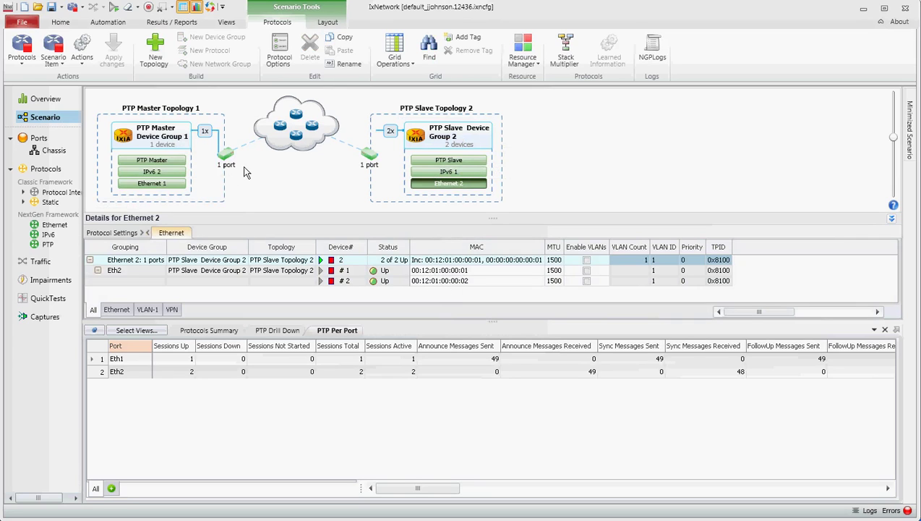
{"action": "left_click", "coordinate": [156, 173]}
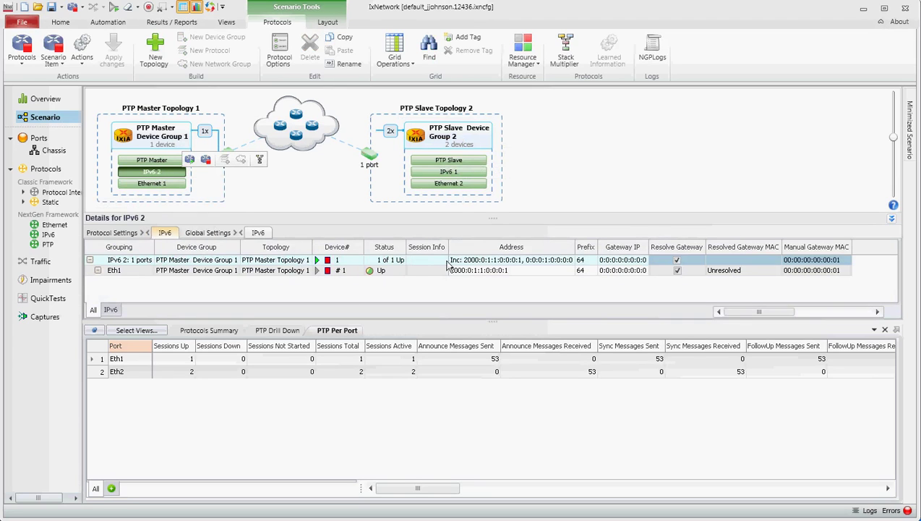
{"action": "left_click", "coordinate": [463, 173]}
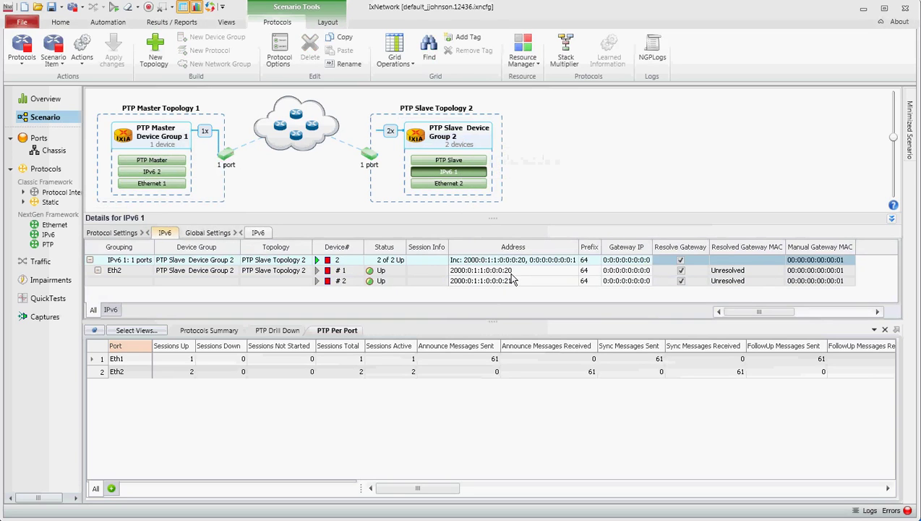
View all PTP Master settings, then PTP Slave details showing 2 of 2 devices up
{"action": "left_click", "coordinate": [162, 163]}
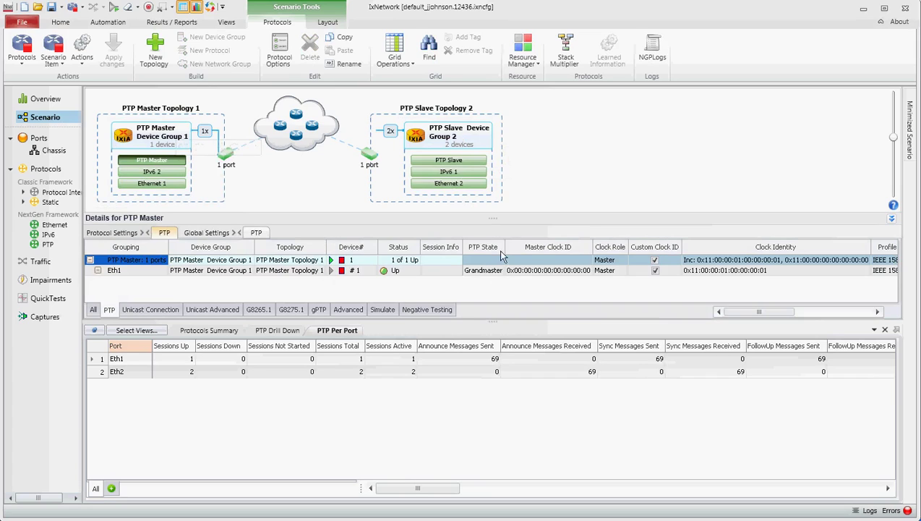
{"action": "left_click", "coordinate": [92, 309]}
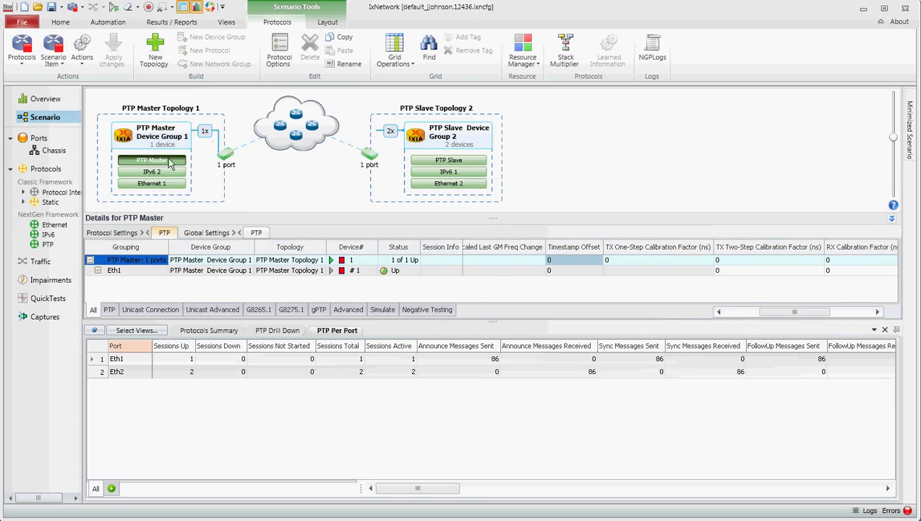
{"action": "left_click", "coordinate": [453, 160]}
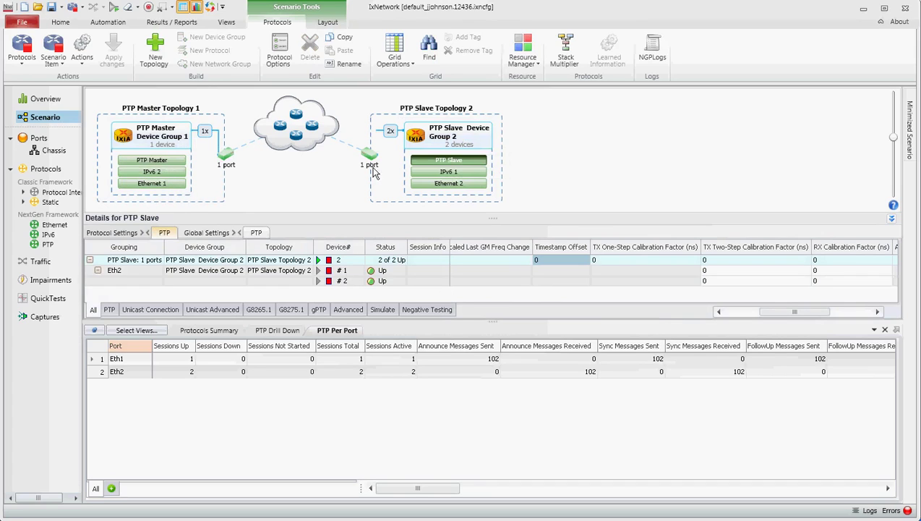
Open the NextGen Framework Ethernet, IPv6 and PTP grids, scrolling PTP columns to show Grandmaster and Slave states
{"action": "left_click", "coordinate": [53, 224]}
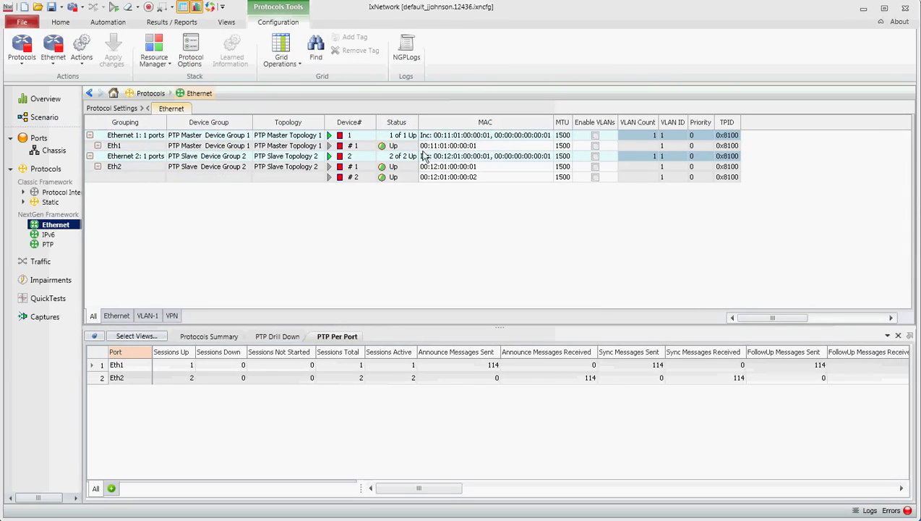
{"action": "left_click", "coordinate": [49, 234]}
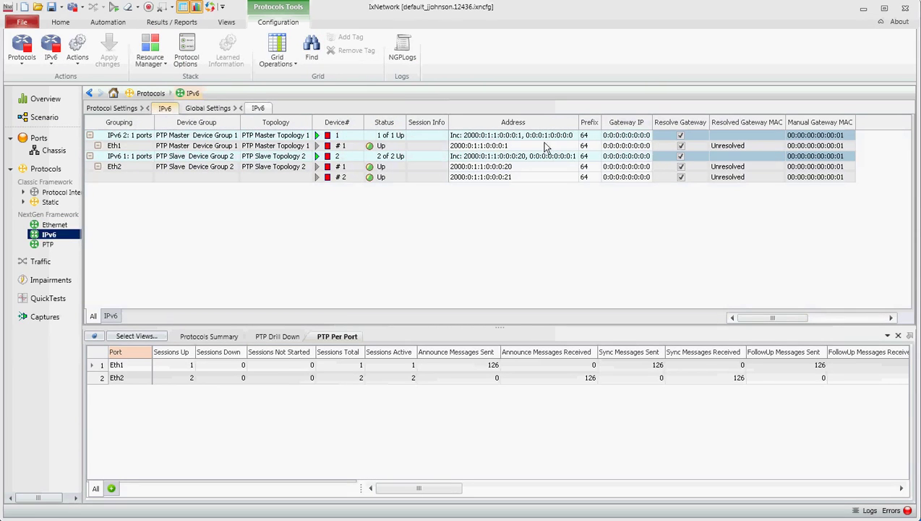
{"action": "left_click", "coordinate": [47, 245]}
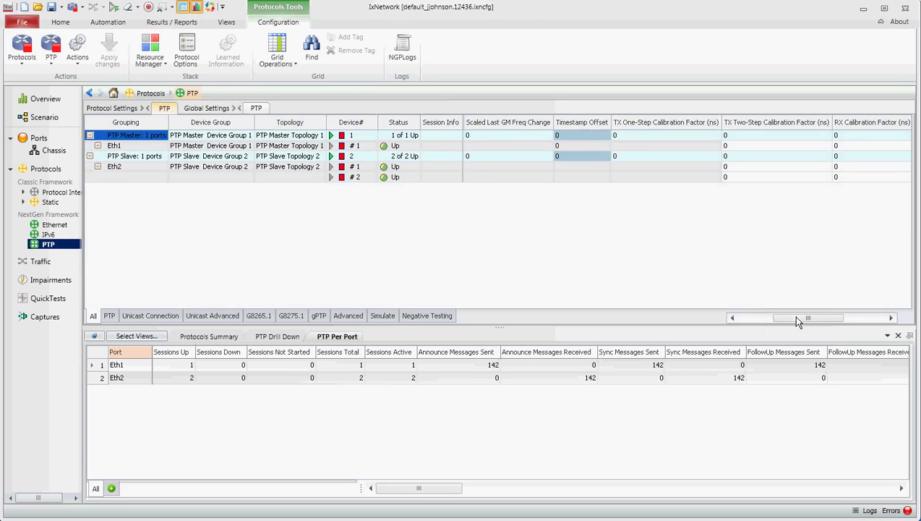
{"action": "left_click_drag", "start_coordinate": [798, 319], "coordinate": [740, 317]}
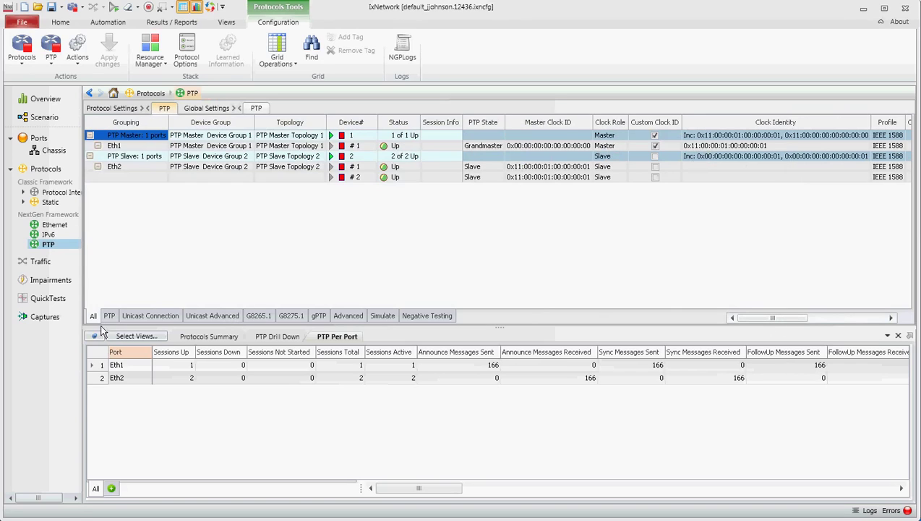
{"action": "mouse_move", "coordinate": [765, 322]}
{"action": "left_mouse_down"}
{"action": "mouse_move", "coordinate": [773, 321]}
{"action": "mouse_move", "coordinate": [744, 323]}
{"action": "mouse_move", "coordinate": [763, 322]}
{"action": "left_mouse_up"}
{"action": "left_click", "coordinate": [875, 319]}
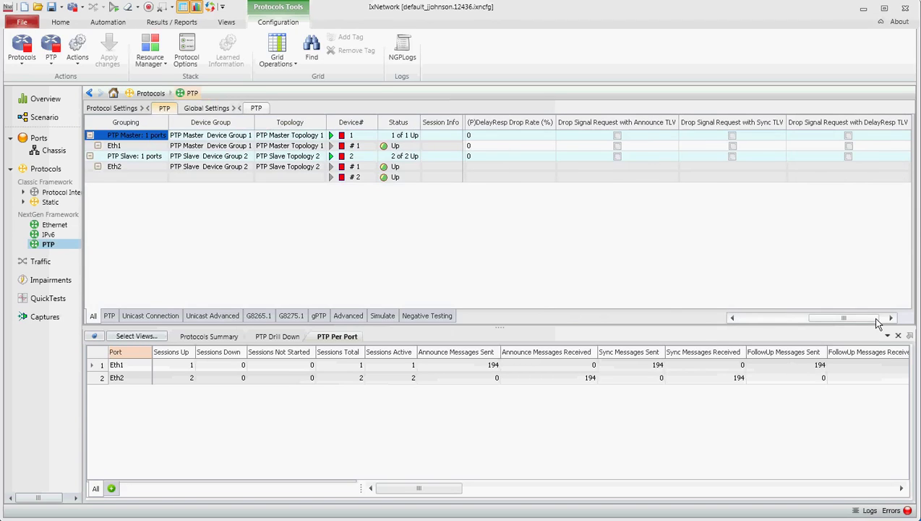
{"action": "left_click_drag", "start_coordinate": [879, 319], "coordinate": [892, 318]}
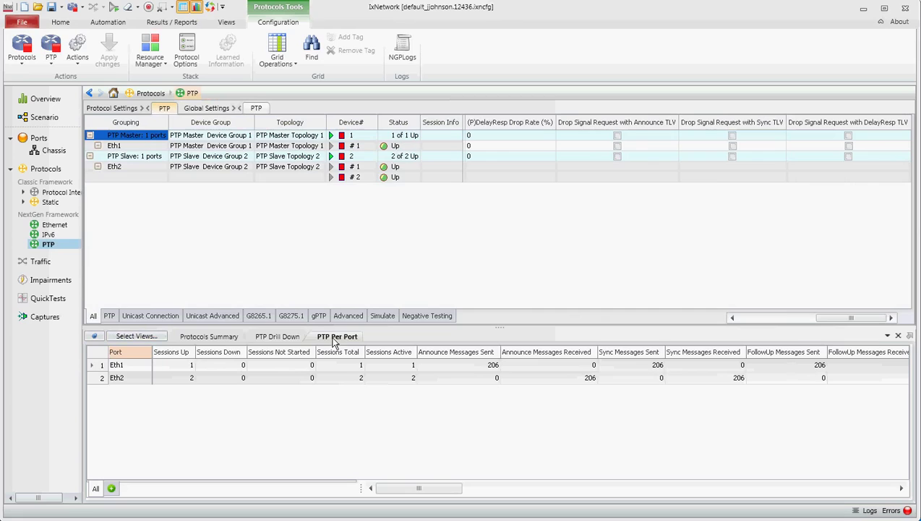
{"action": "left_click", "coordinate": [133, 337]}
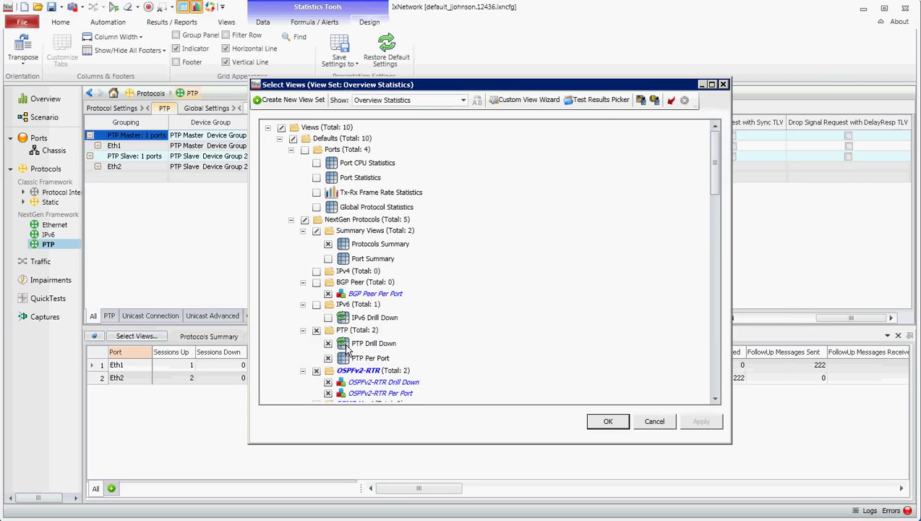
{"action": "left_click", "coordinate": [609, 421]}
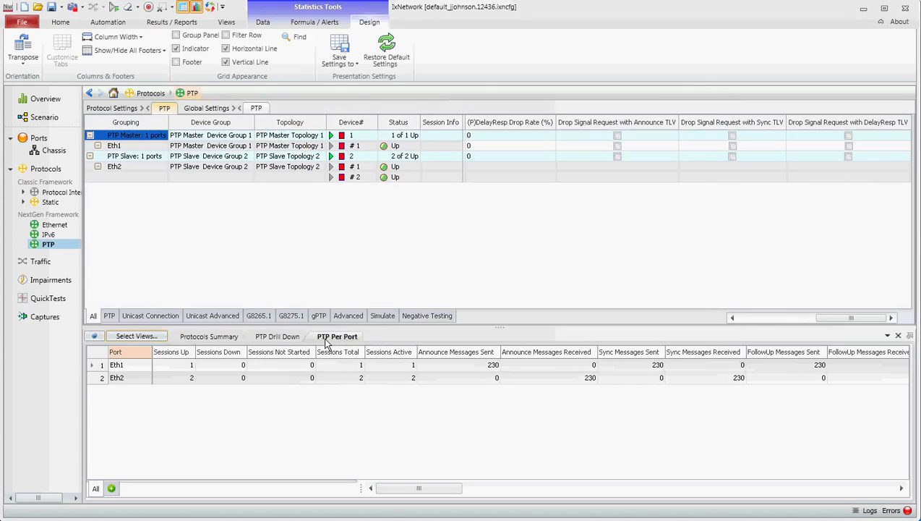
{"action": "left_click", "coordinate": [412, 365]}
{"action": "left_click", "coordinate": [406, 378]}
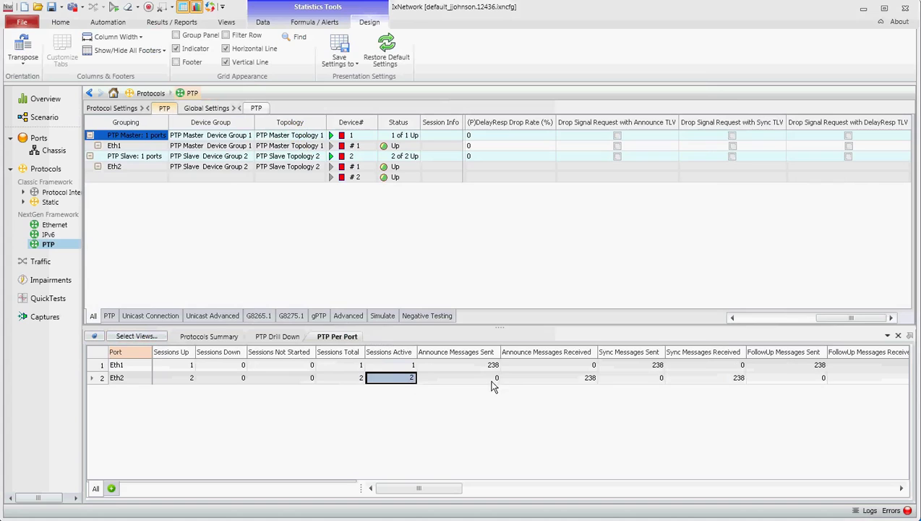
{"action": "left_click", "coordinate": [902, 489]}
{"action": "left_click", "coordinate": [901, 488]}
{"action": "left_click", "coordinate": [901, 489]}
{"action": "left_click", "coordinate": [902, 489]}
{"action": "left_click", "coordinate": [901, 489]}
{"action": "left_click", "coordinate": [900, 489]}
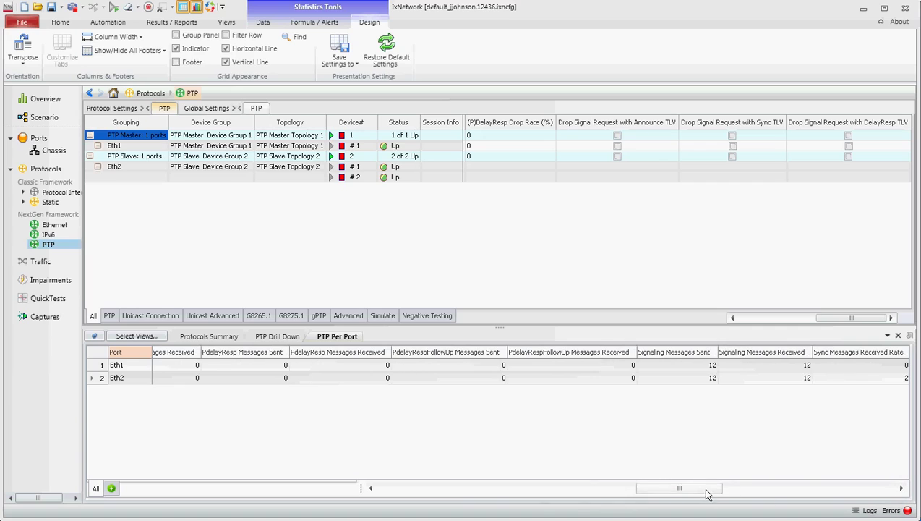
{"action": "left_click_drag", "start_coordinate": [709, 489], "coordinate": [415, 504]}
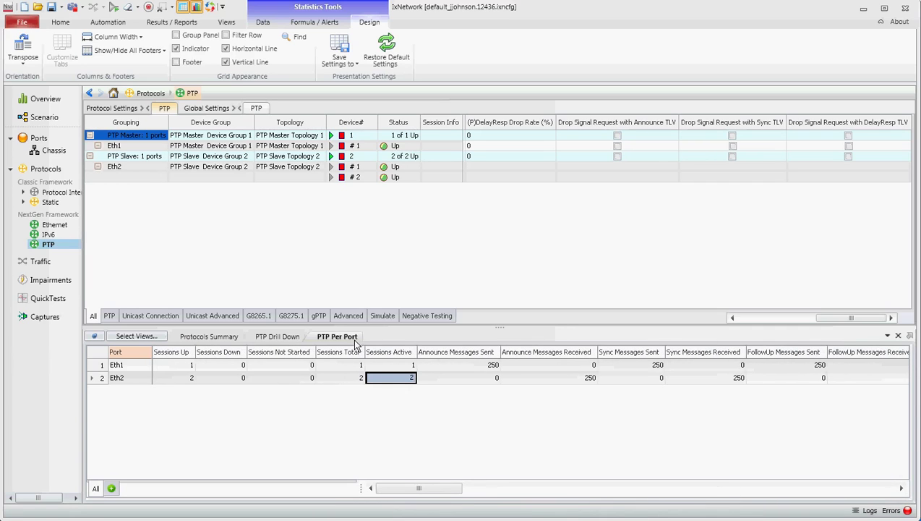
Show PTP Drill Down per-session statistics: Eth1 Grandmaster, both Eth2 sessions Slave
{"action": "left_click", "coordinate": [272, 340]}
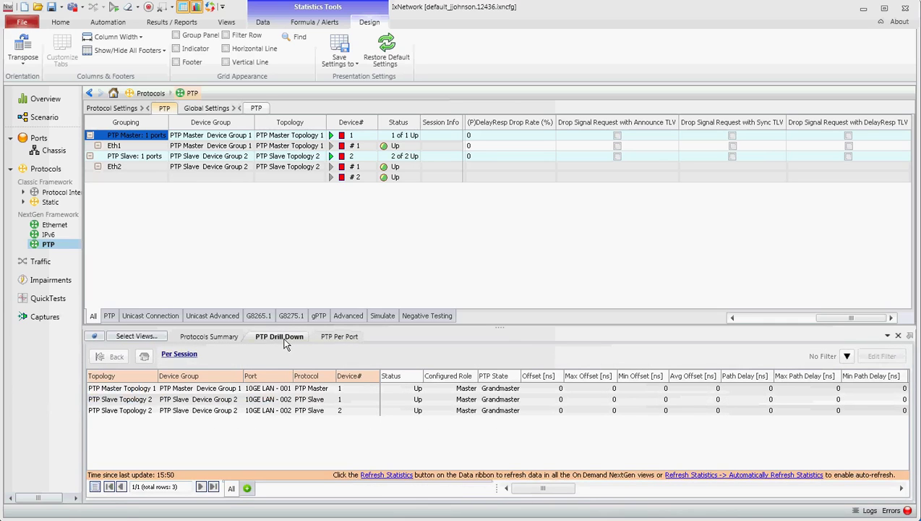
{"action": "left_click", "coordinate": [180, 360]}
Refresh the PTP drill-down so both Eth2 slave sessions show Slave state at 20 and -20 ns offsets
{"action": "left_click", "coordinate": [387, 476]}
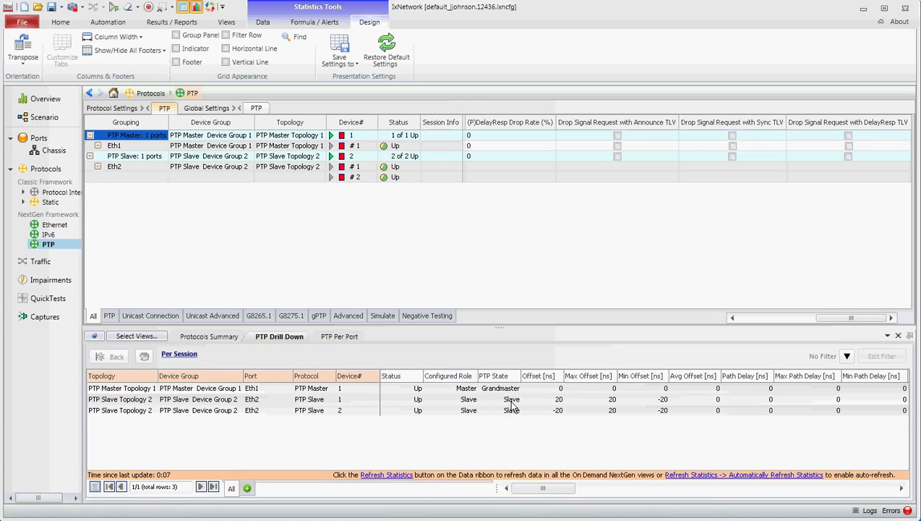
{"action": "mouse_move", "coordinate": [557, 492]}
{"action": "left_mouse_down"}
{"action": "mouse_move", "coordinate": [728, 489]}
{"action": "mouse_move", "coordinate": [547, 497]}
{"action": "left_mouse_up"}
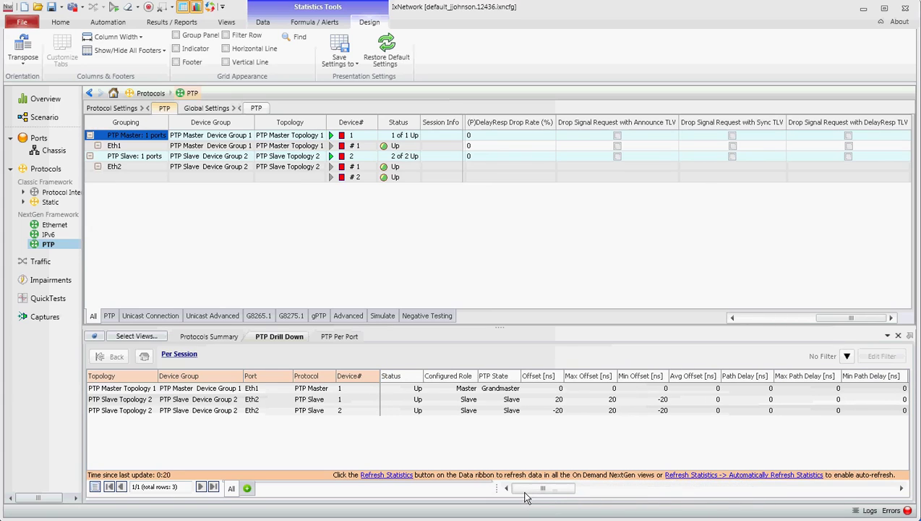